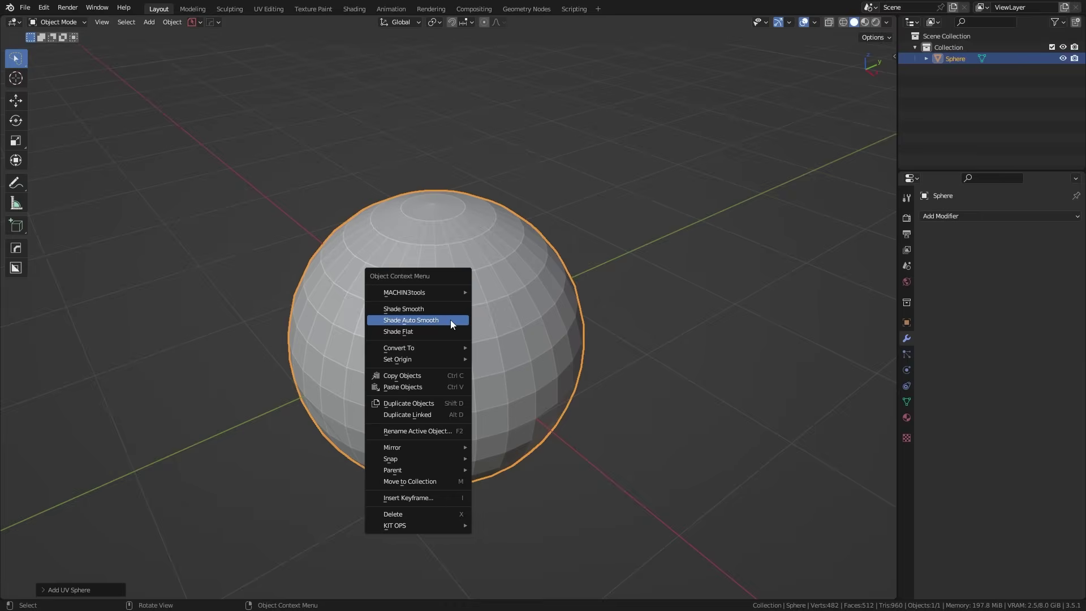
Smooth-shade the sphere and try an angle-based HardOps bevel on it.
left_click(450, 320)
middle_click_drag(480, 407, 488, 361)
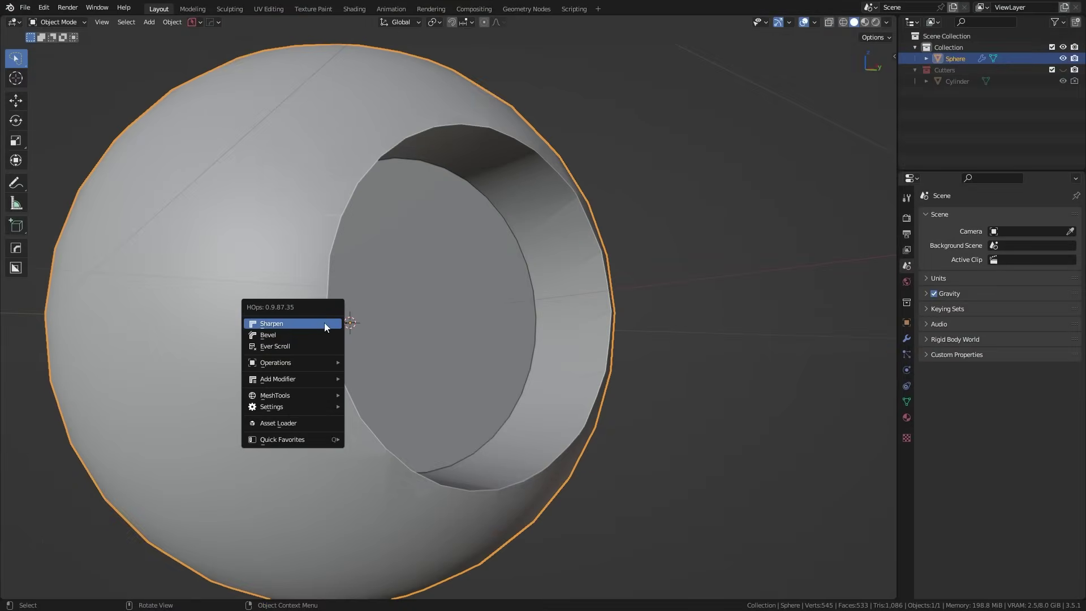
left_click(324, 323)
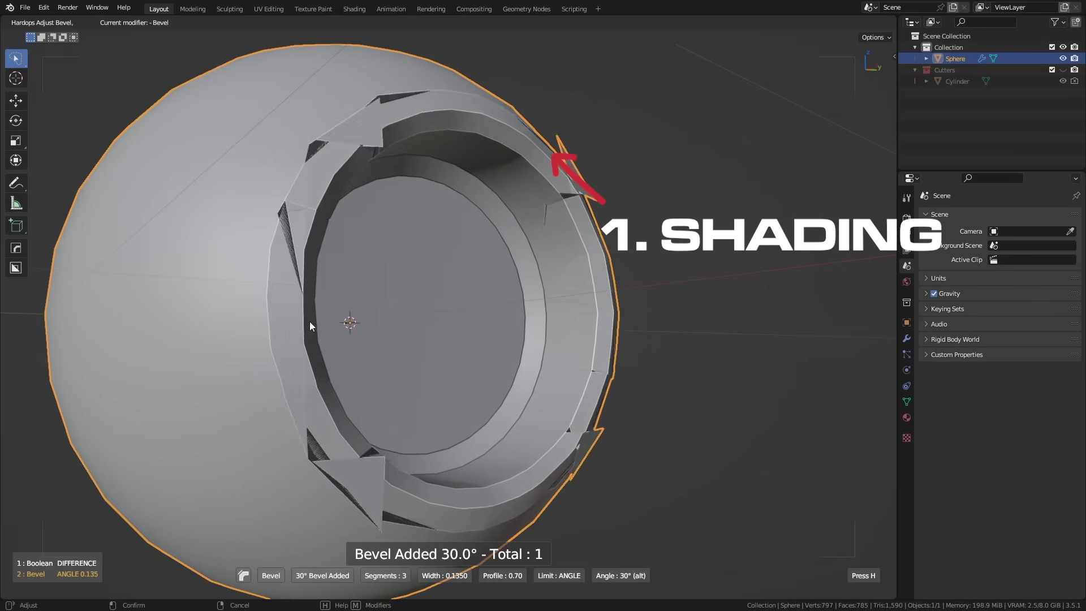
left_click(317, 321)
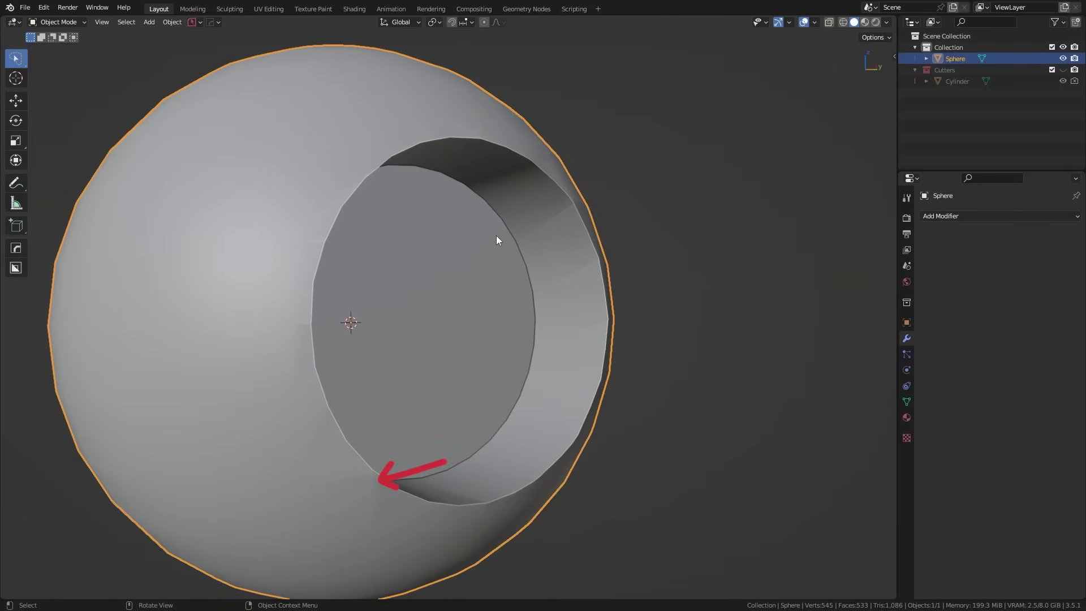
Try a HardOps bevel on the sphere's edges, then cancel it.
key("q")
left_click(497, 235)
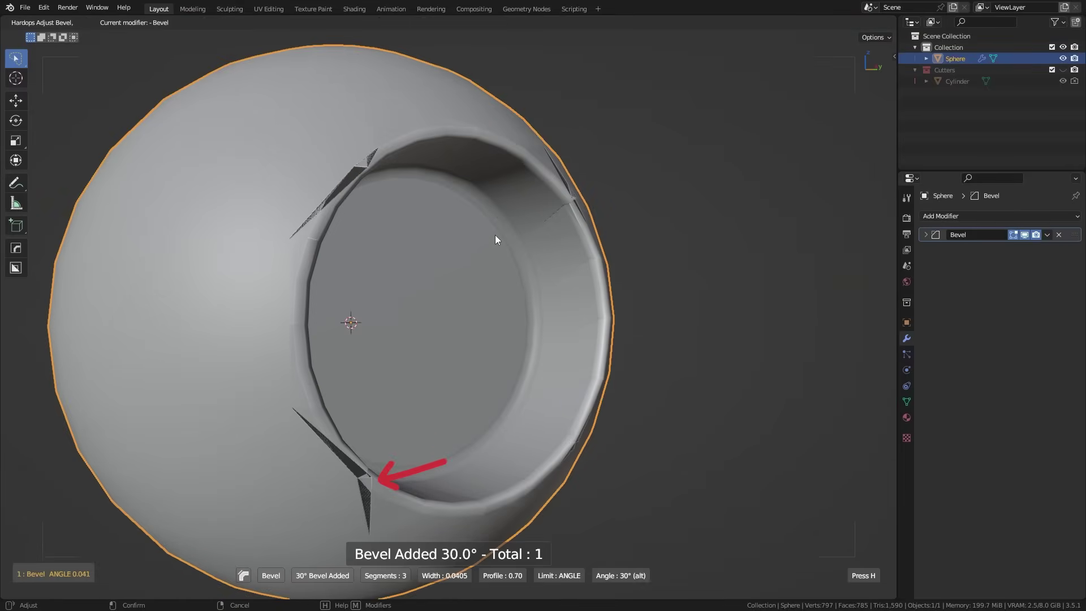
right_click(494, 237)
Select the hole's rim edge loop in Edit Mode and add a MESHmachine Offset Cut ring.
key("Tab")
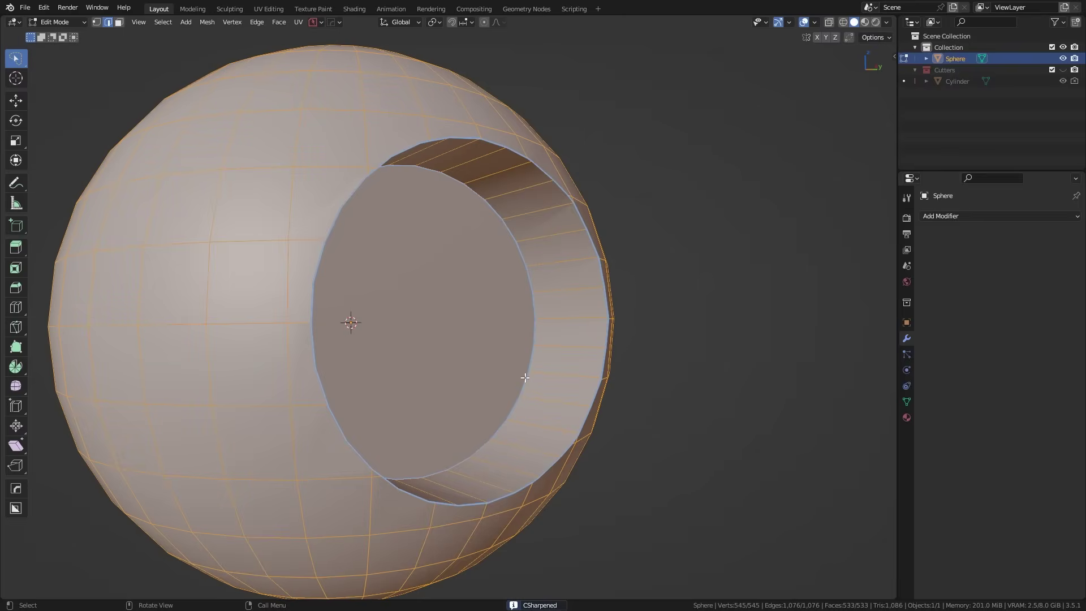
left_click(493, 145)
left_click(493, 144, "alt")
key("y")
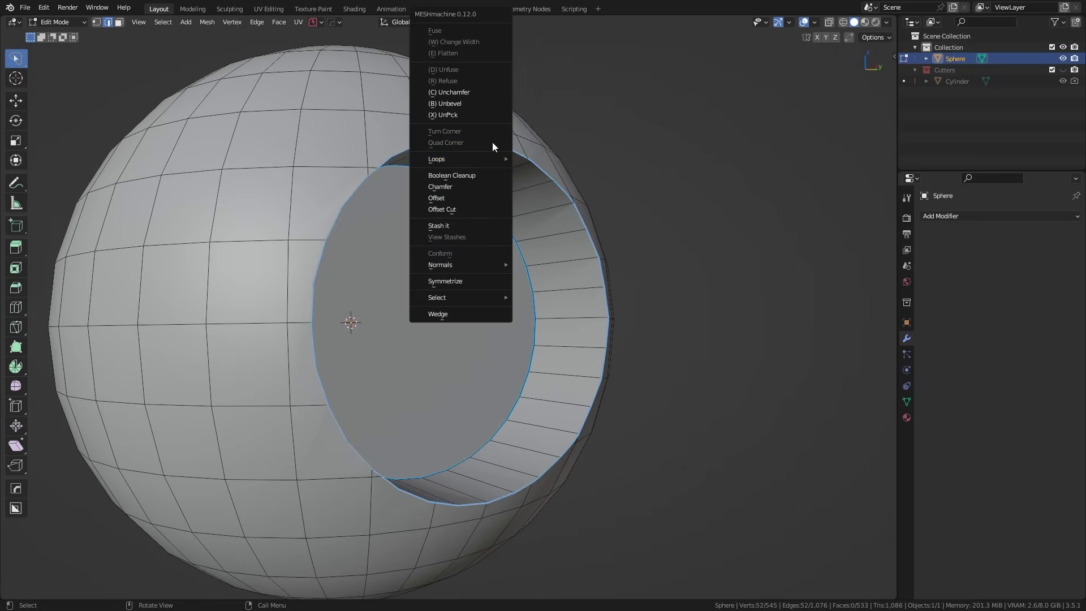
left_click(458, 210)
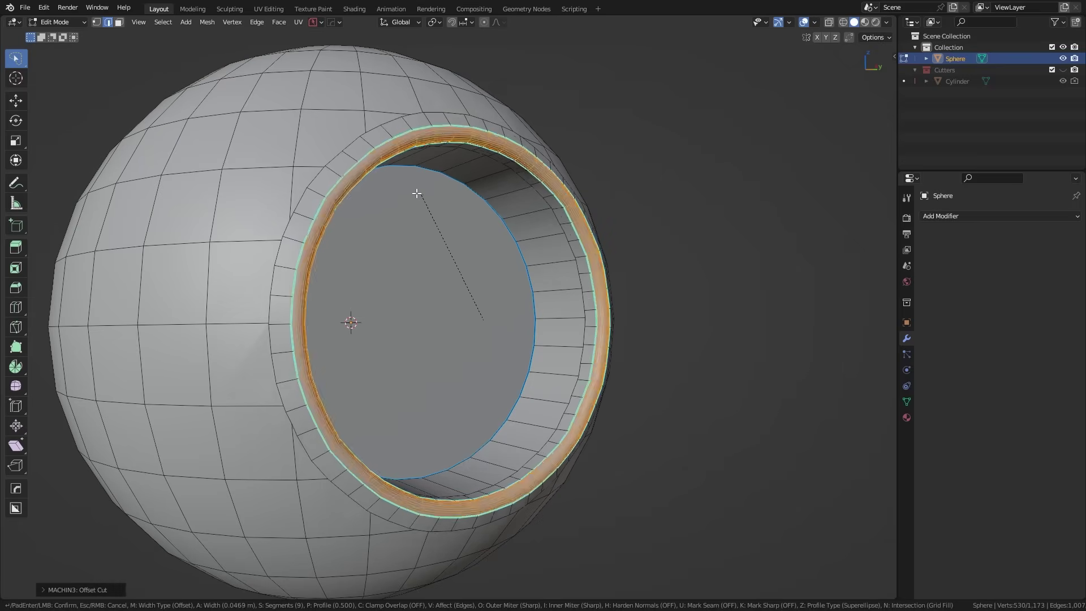
key("Tab")
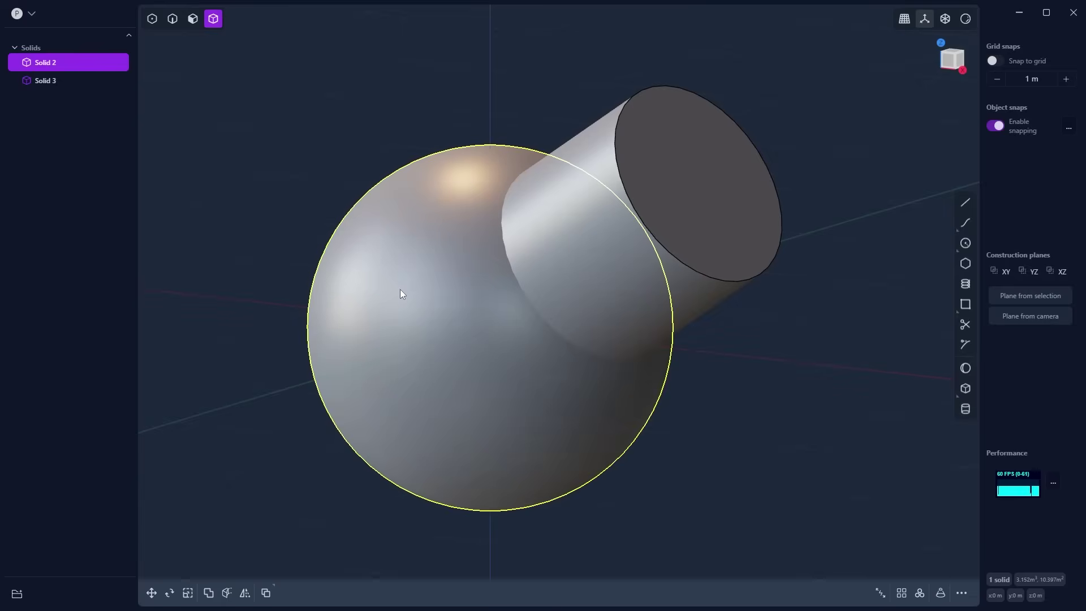
Boolean-difference the cylinder from the sphere, then fillet the hole's rim edge.
key("shift+d")
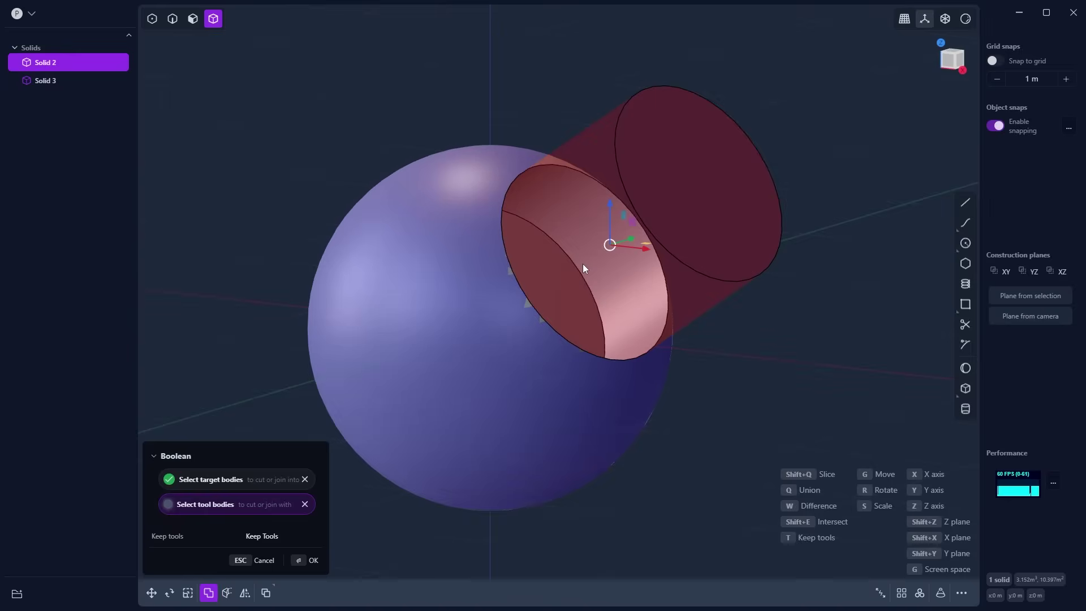
left_click(582, 263)
left_click(573, 242)
key("f")
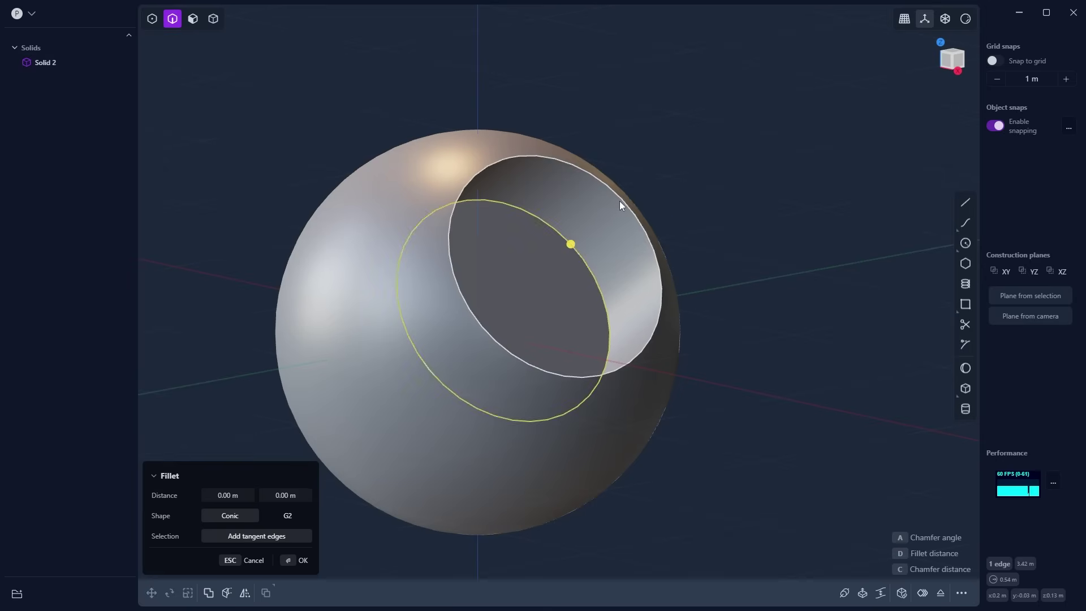
left_click(739, 232)
middle_click_drag(724, 238, 588, 322)
mouse_move(456, 338)
middle_mouse_down()
mouse_move(477, 421)
mouse_move(562, 356)
mouse_move(693, 368)
mouse_move(394, 363)
middle_mouse_up()
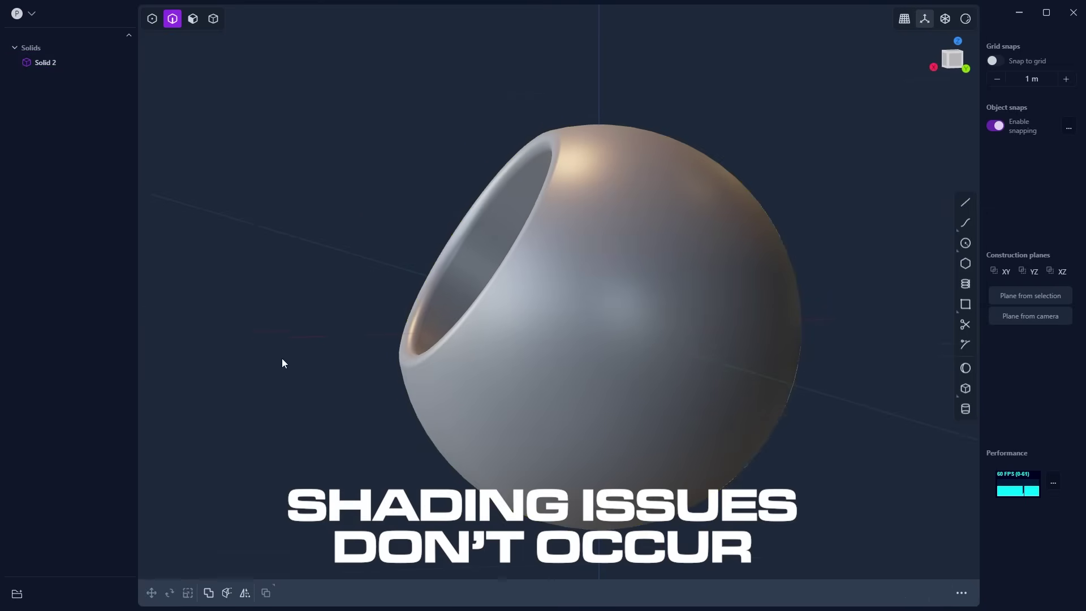
middle_click_drag(282, 359, 471, 366)
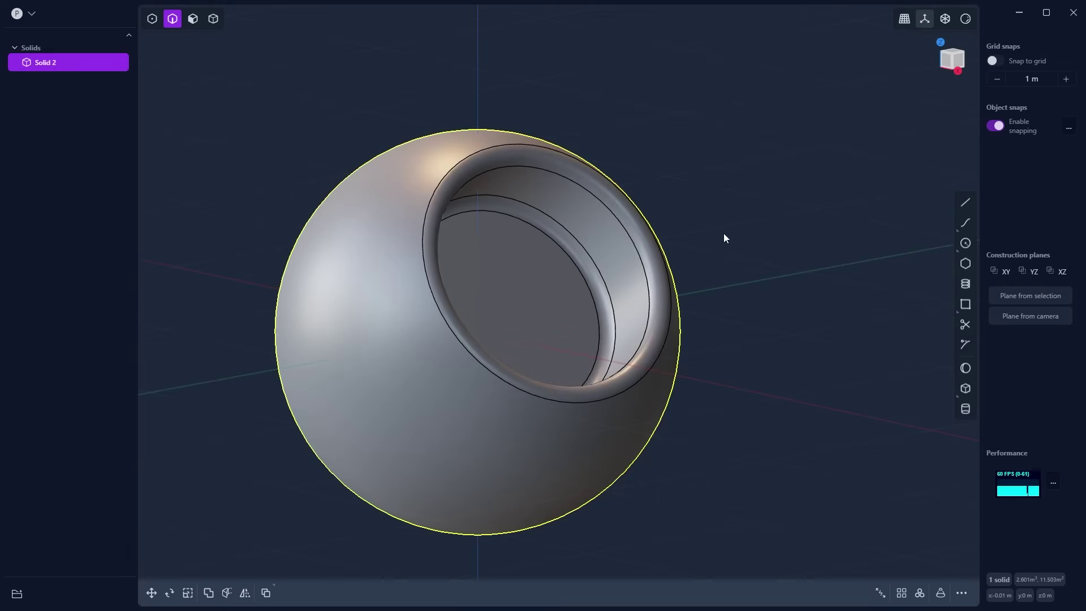
Orbit around the hollow sphere, then around the four flat profile shapes in the new scene.
middle_click_drag(724, 233, 599, 363)
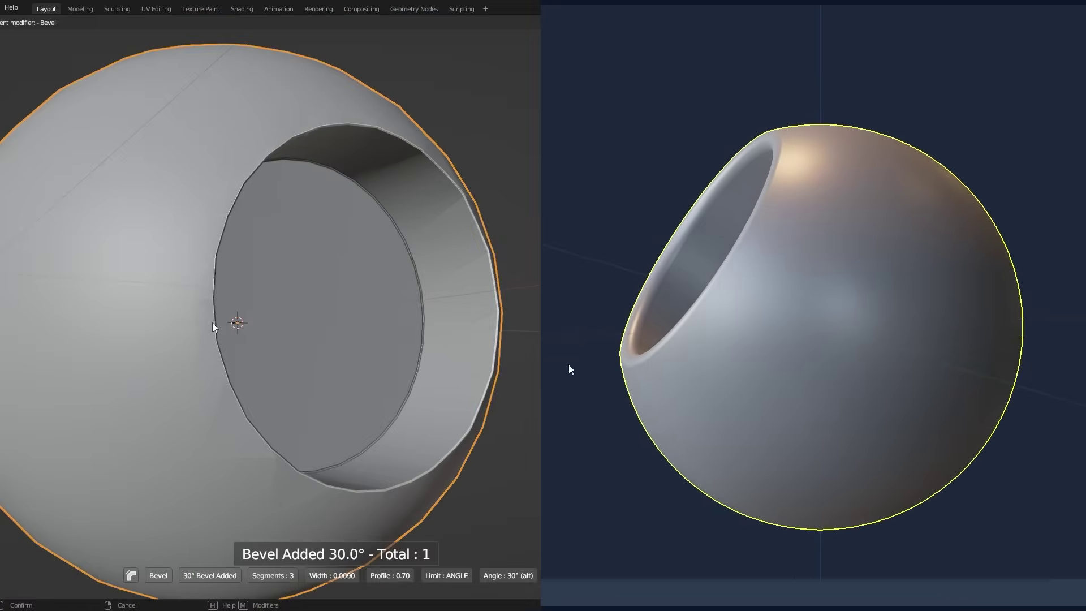
middle_click_drag(570, 369, 725, 370)
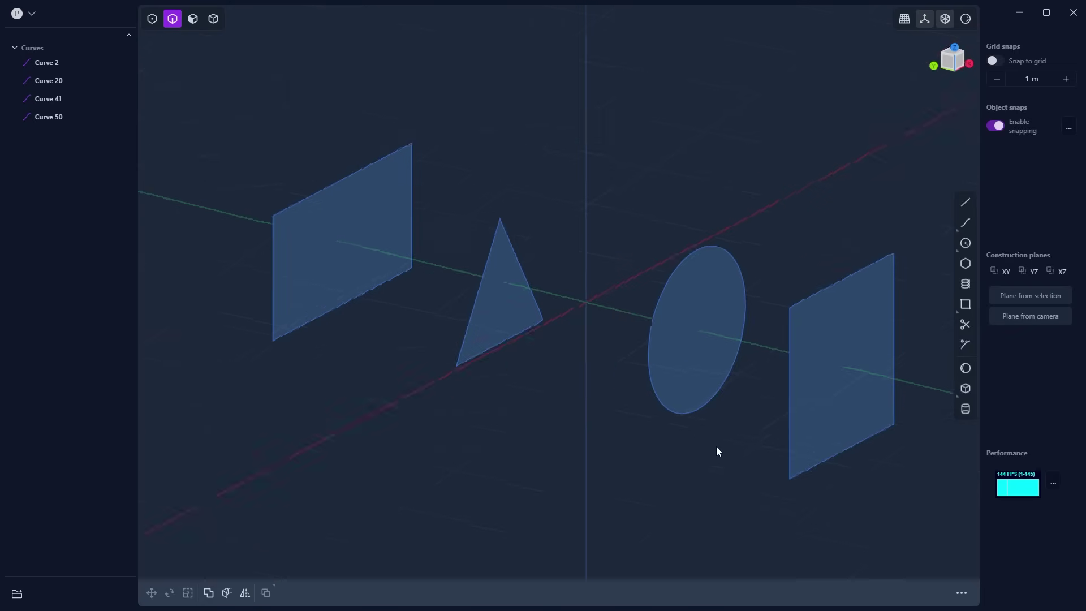
middle_click_drag(716, 446, 510, 439)
mouse_move(364, 459)
middle_mouse_down()
mouse_move(531, 475)
mouse_move(372, 461)
middle_mouse_up()
Loft a sheet through the ellipse, triangle and two rectangle profiles.
left_click(398, 387, "shift")
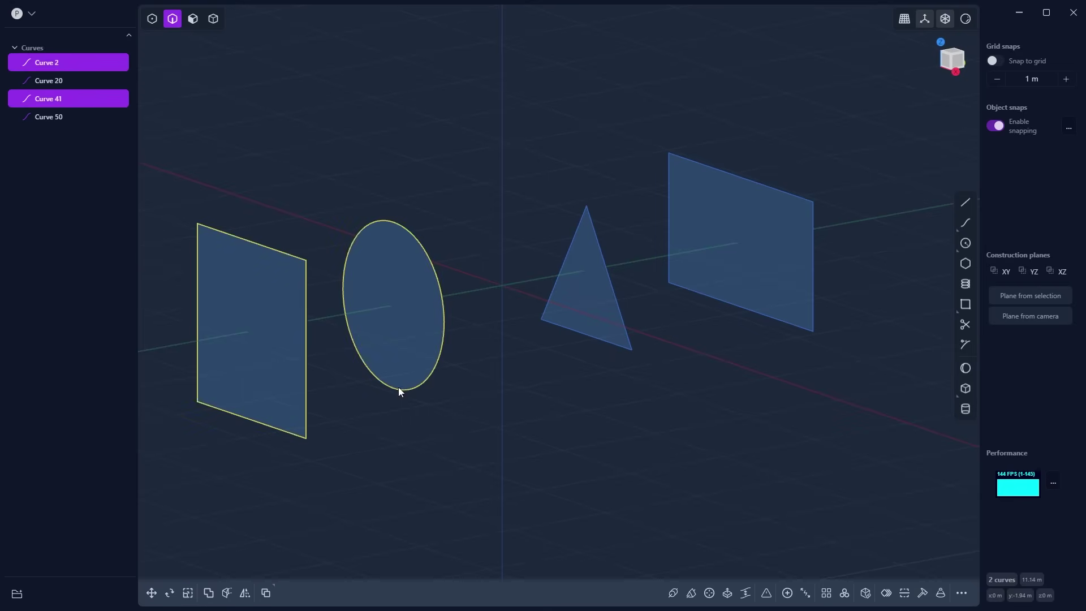
left_click(589, 334, "shift")
left_click(723, 299, "shift")
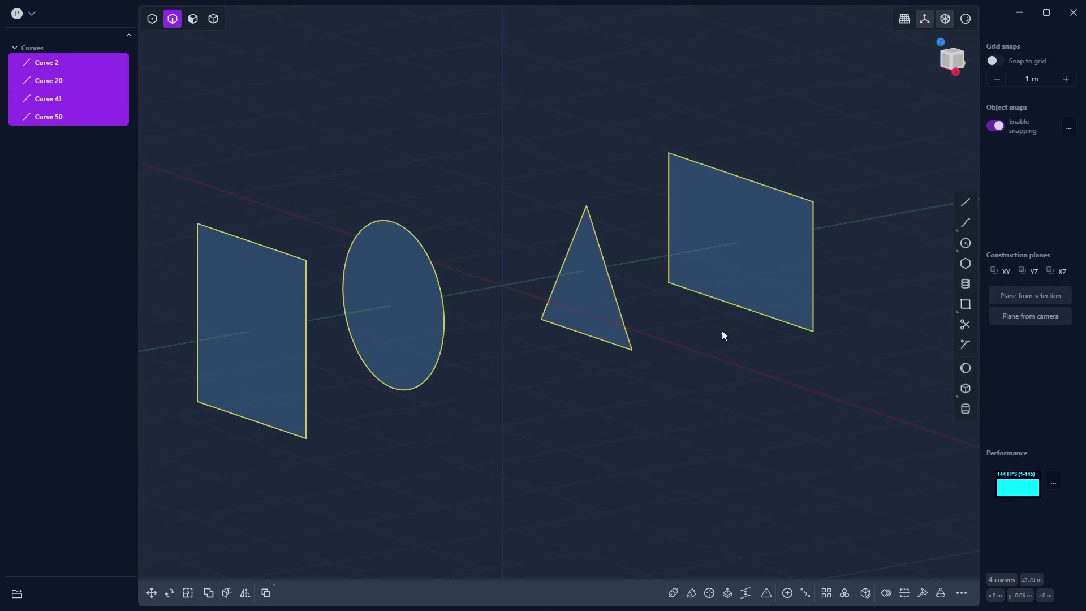
left_click(745, 592)
key("Return")
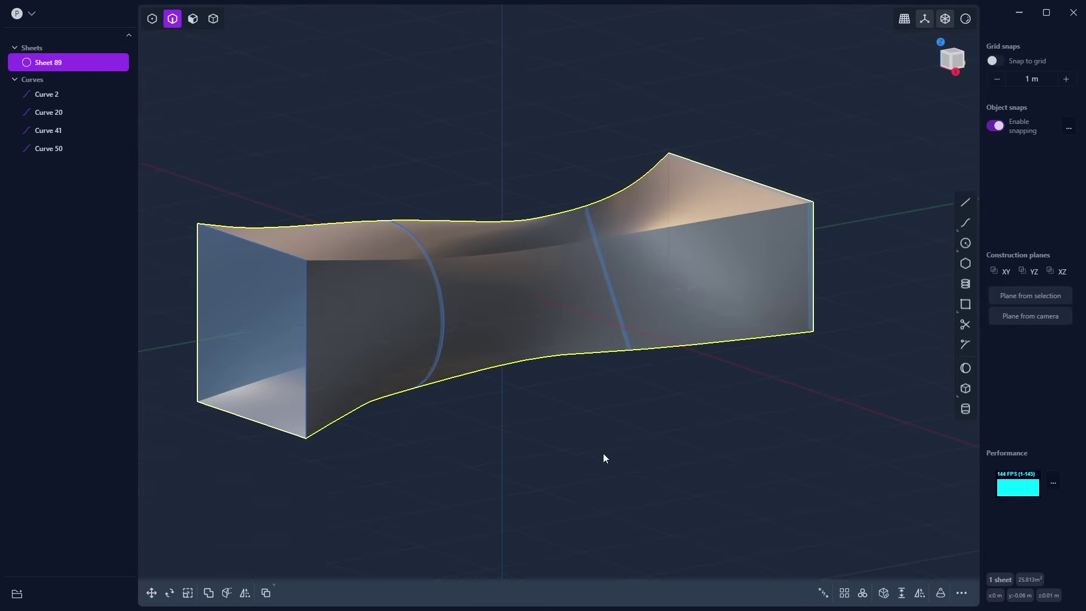
middle_click_drag(603, 453, 567, 497)
Sweep the rectangle profile Curve 90 along the rounded path into a solid.
left_click(590, 366)
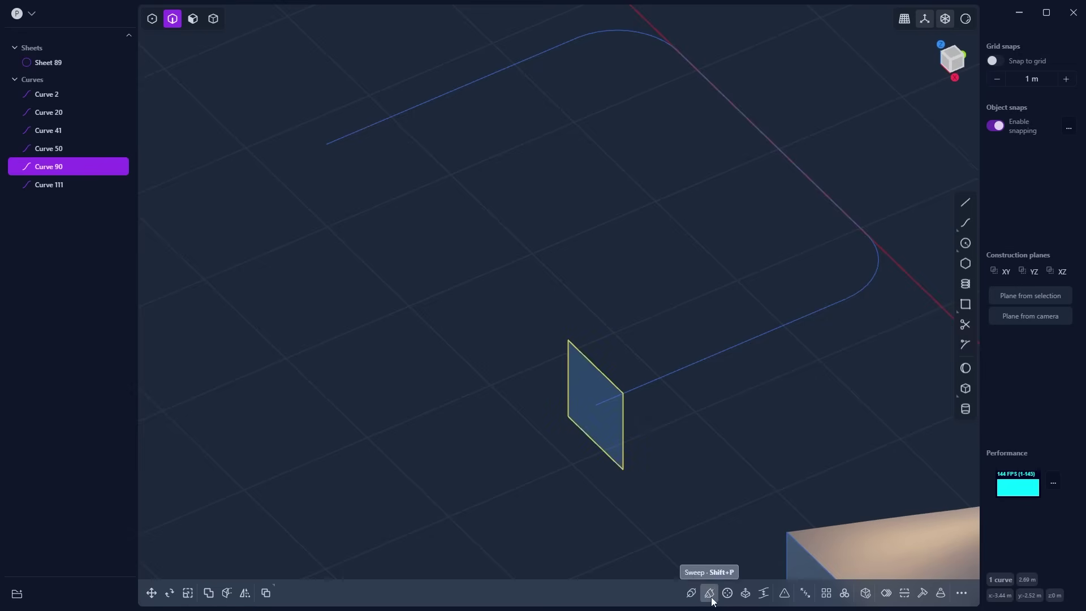
left_click(709, 593)
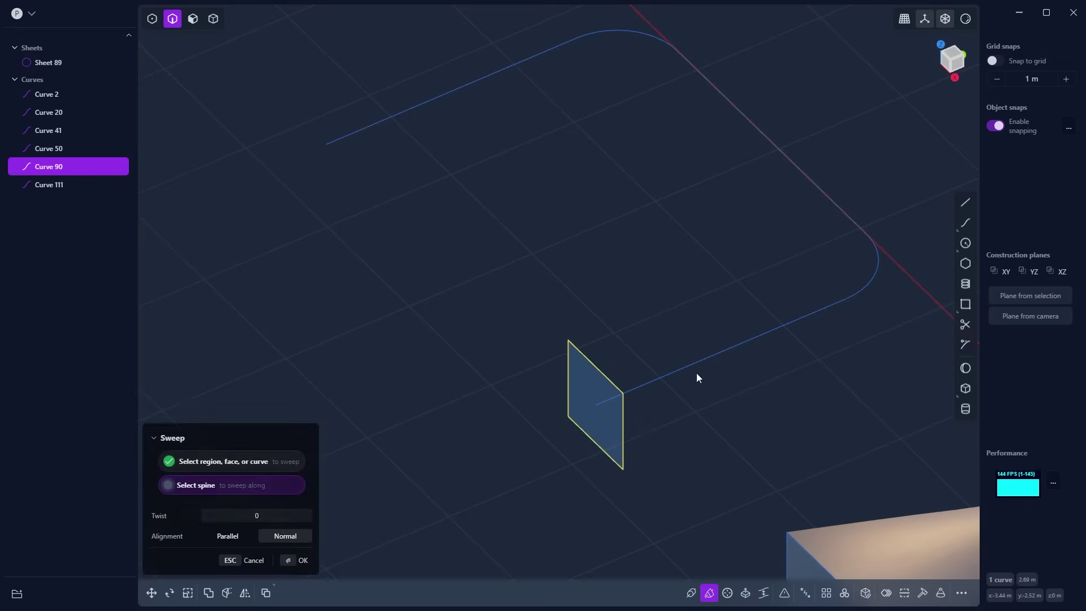
left_click(696, 365)
middle_click_drag(532, 397, 659, 374)
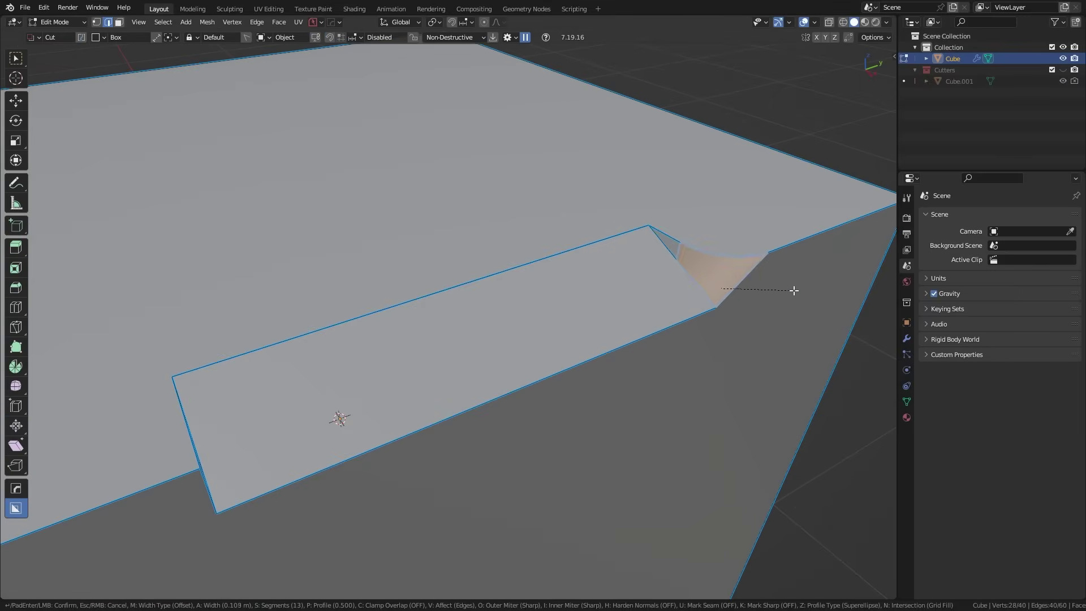
Fillet the notch's inner corner edge, adjusting the distance before committing.
scroll(794, 290, "up", 5)
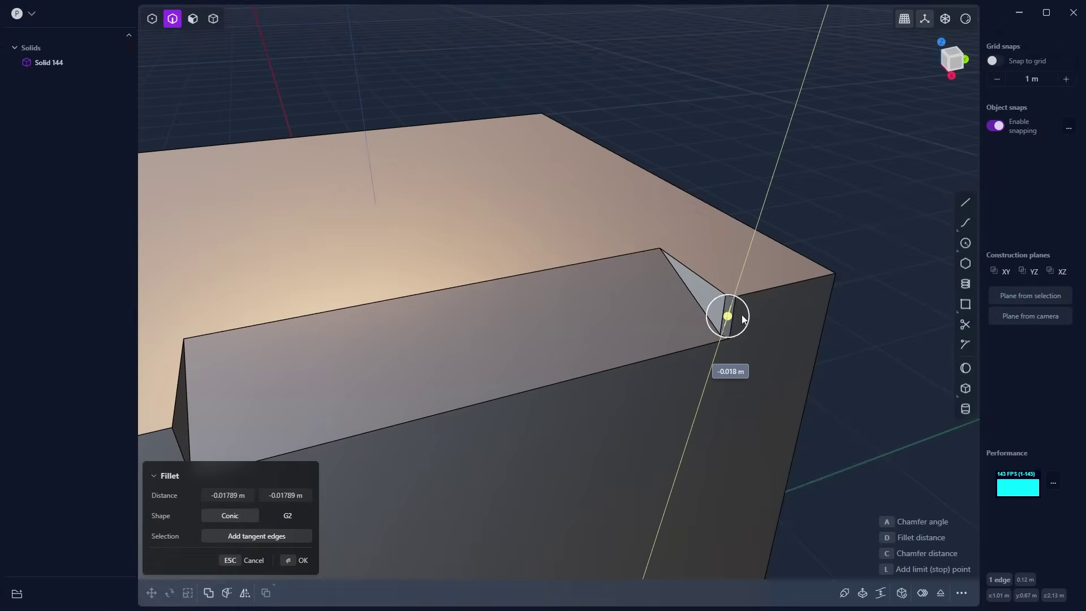
middle_click_drag(717, 343, 739, 315)
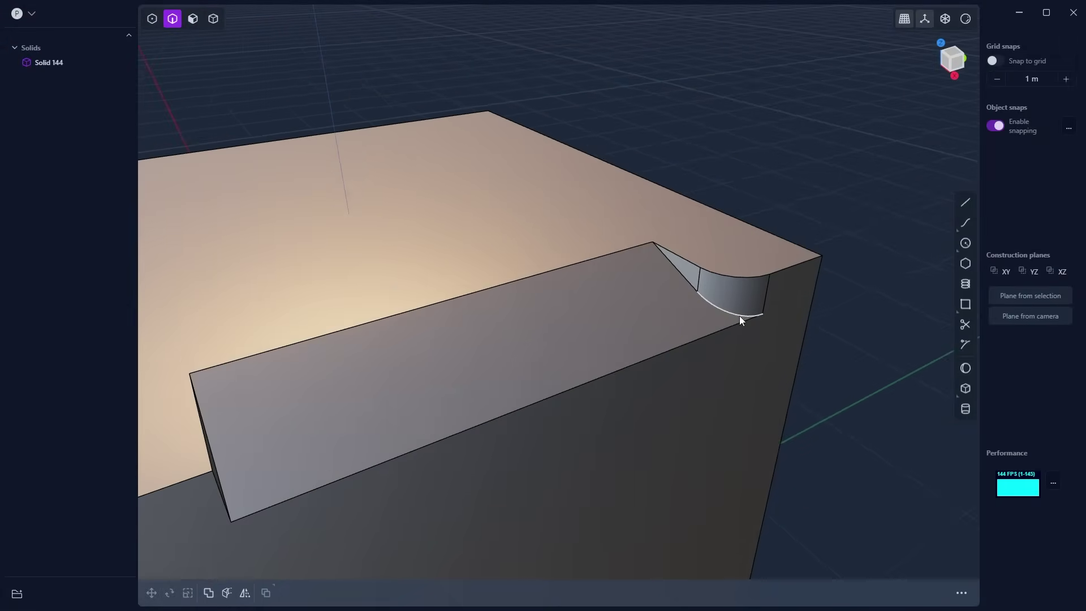
left_click_drag(729, 320, 725, 308)
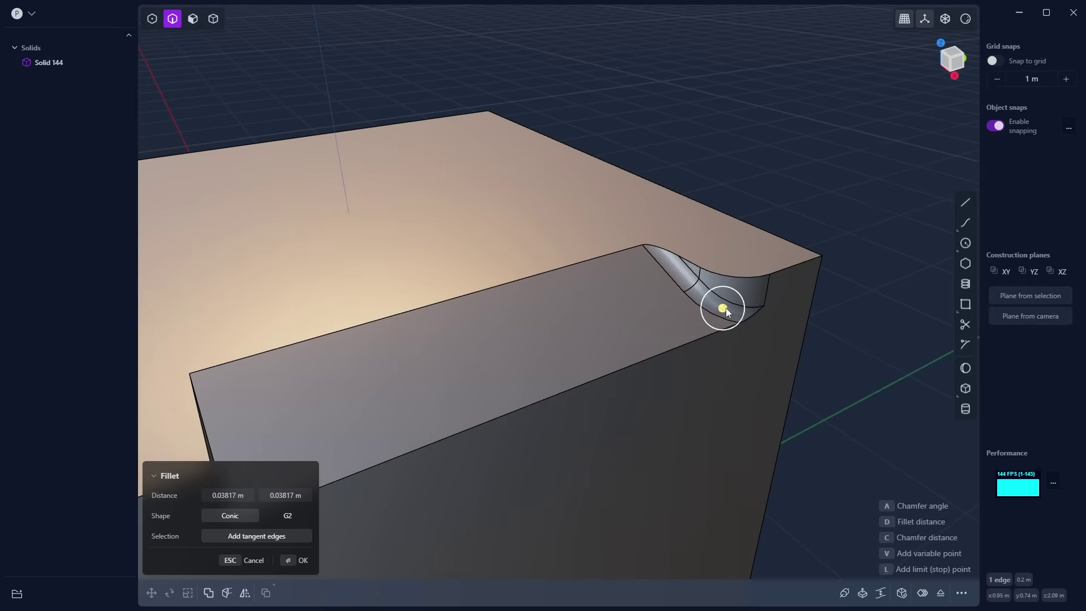
key("Return")
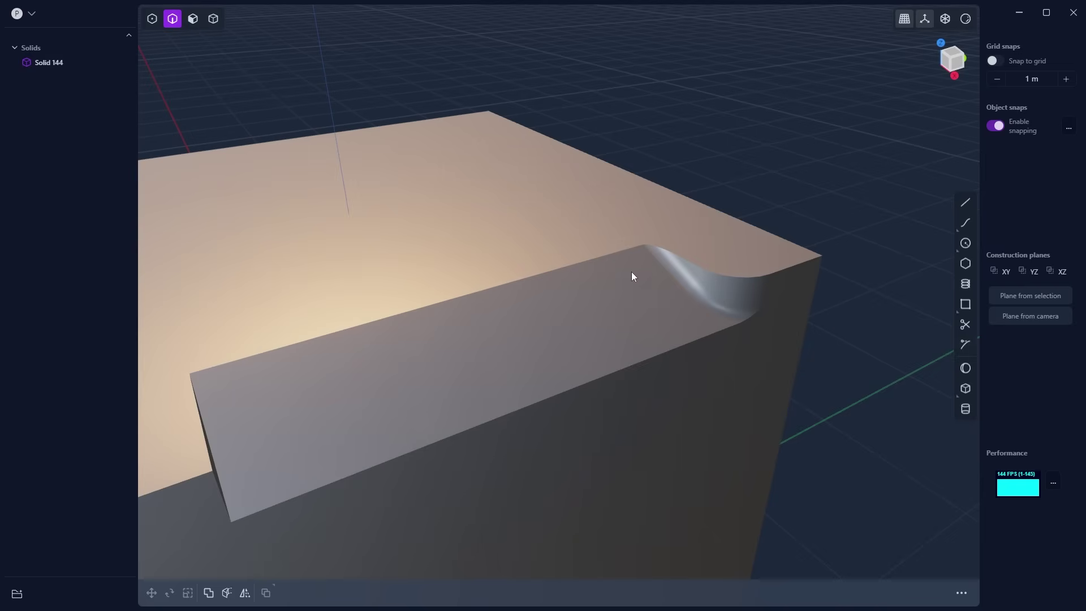
Select the block solid and scroll through the searchable command list.
left_click(601, 212)
key("f")
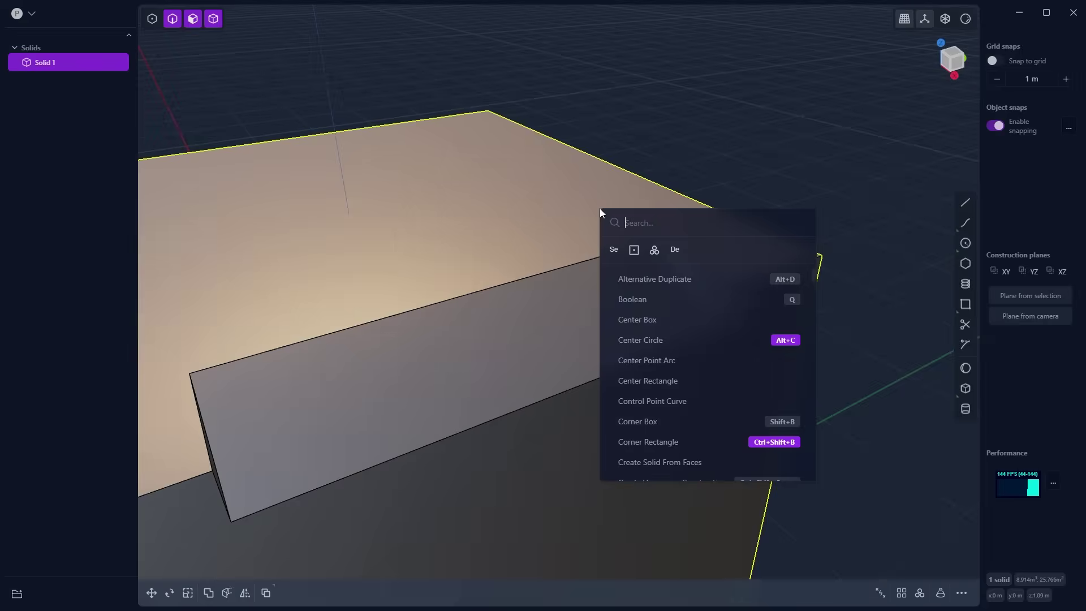
scroll(707, 330, "down", 5)
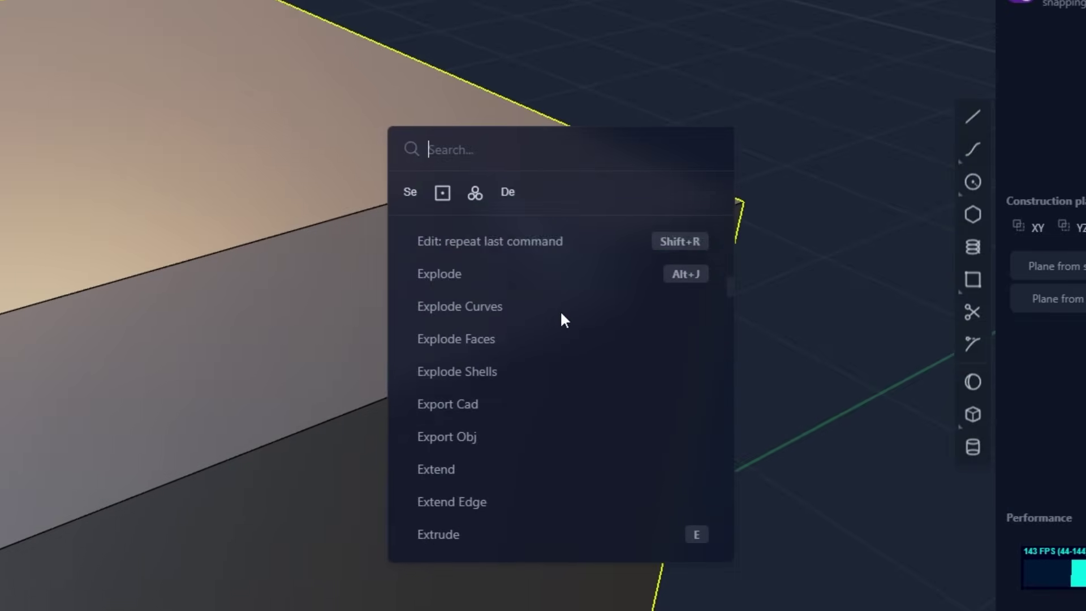
scroll(562, 315, "down", 20)
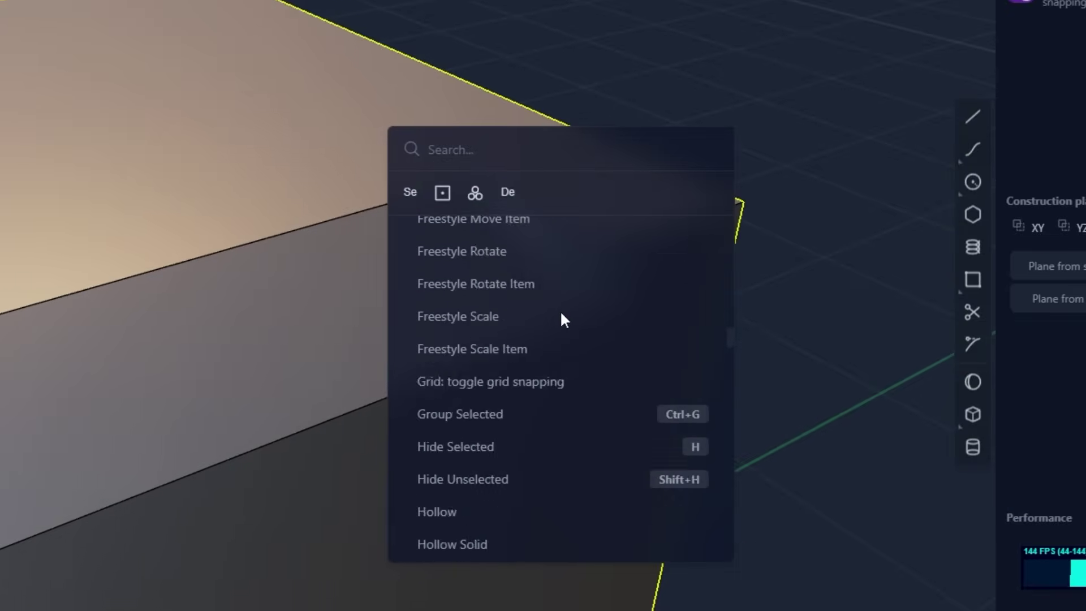
scroll(560, 310, "down", 20)
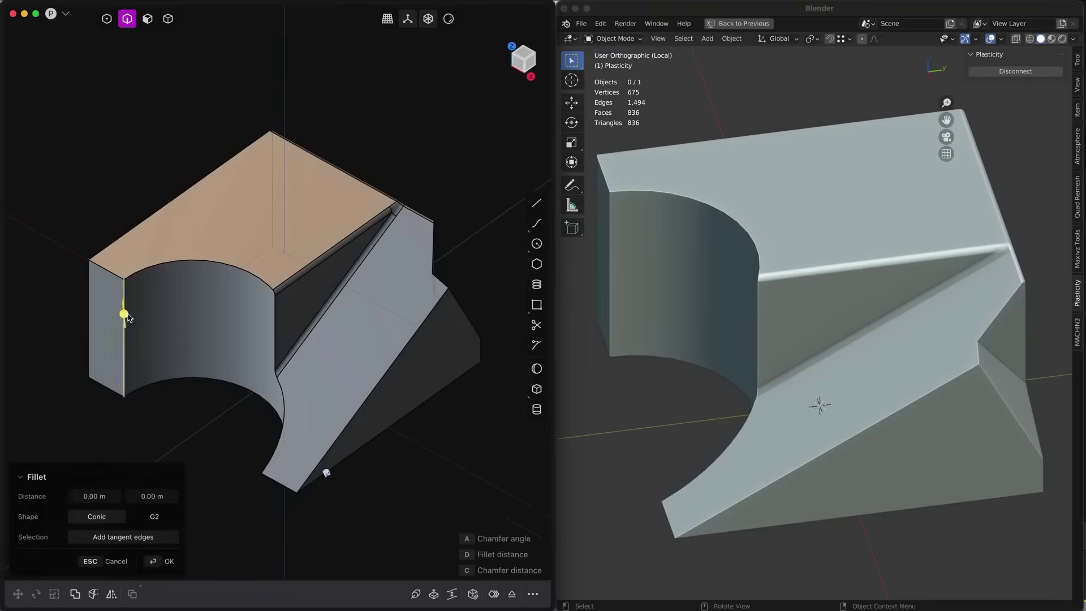
Commit the fillet on the arched block's edges and check the linked mesh in Blender.
middle_click_drag(603, 382, 647, 381)
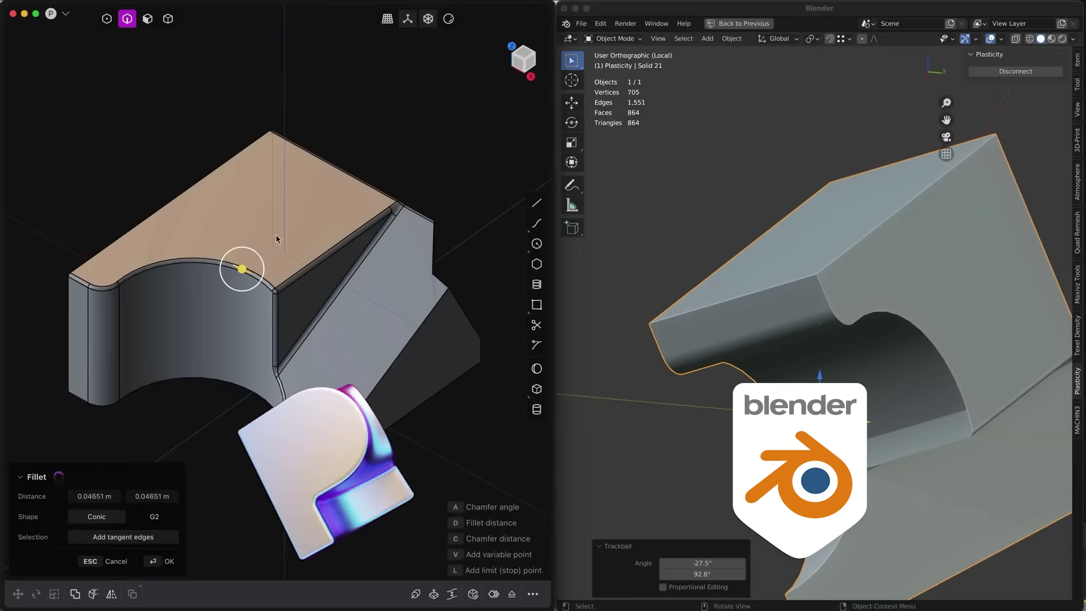
key("Return")
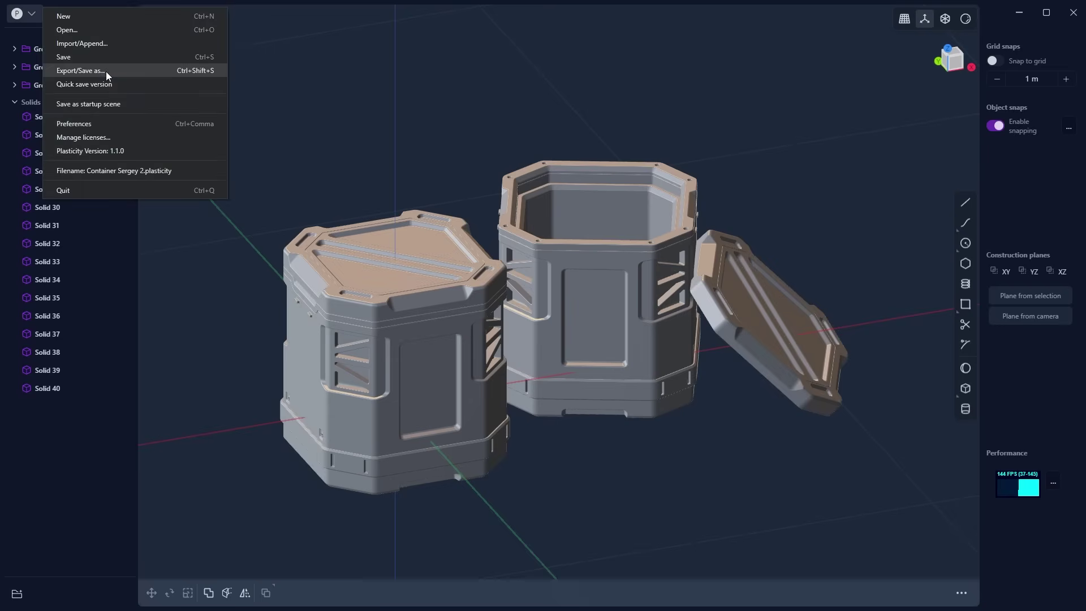
Export the container set via Export/Save as, choosing Wavefront OBJ as the file type.
left_click(107, 72)
left_click(281, 349)
left_click(274, 398)
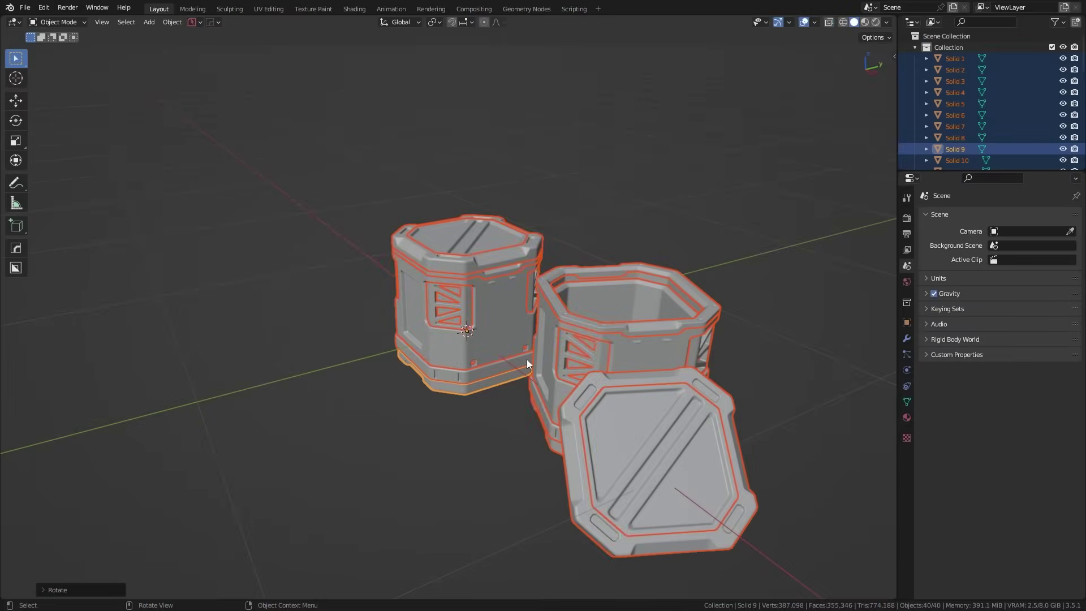
Orbit and zoom in on the imported crates in the rendered preview.
middle_click_drag(458, 497, 509, 466)
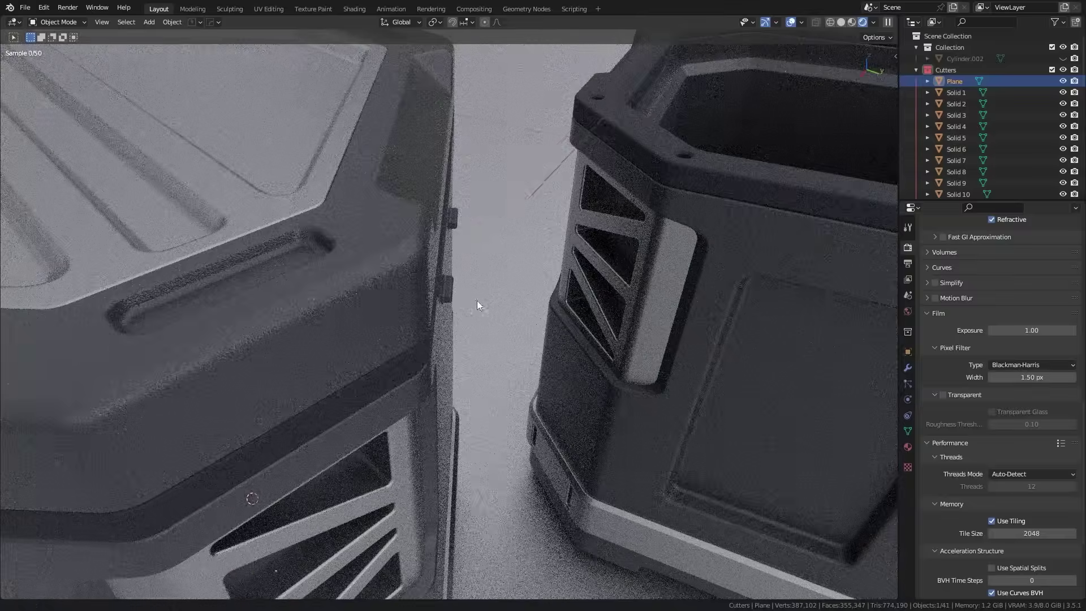
scroll(500, 299, "up", 5)
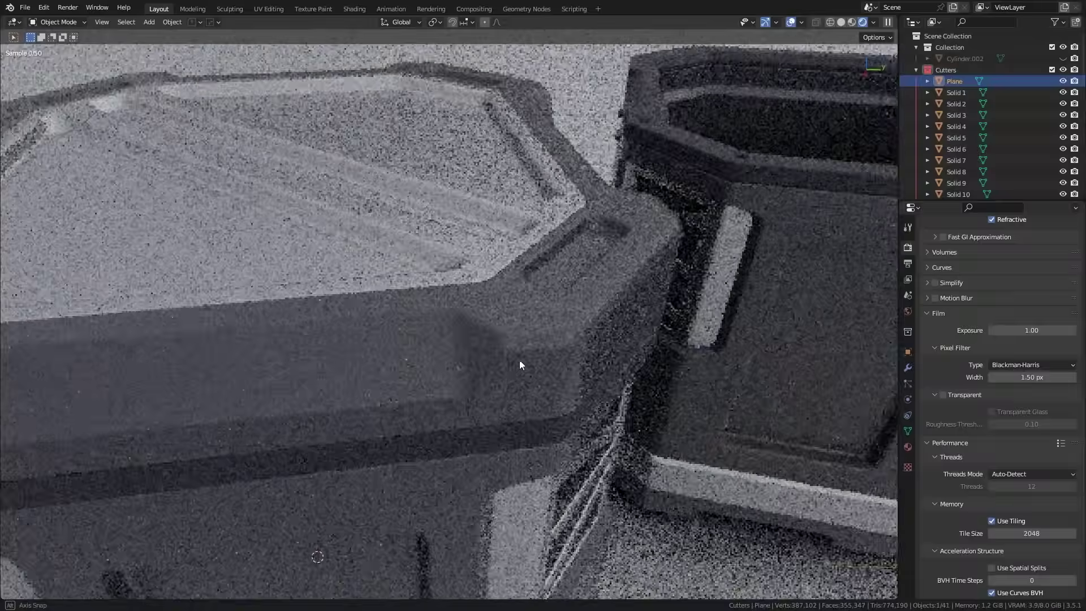